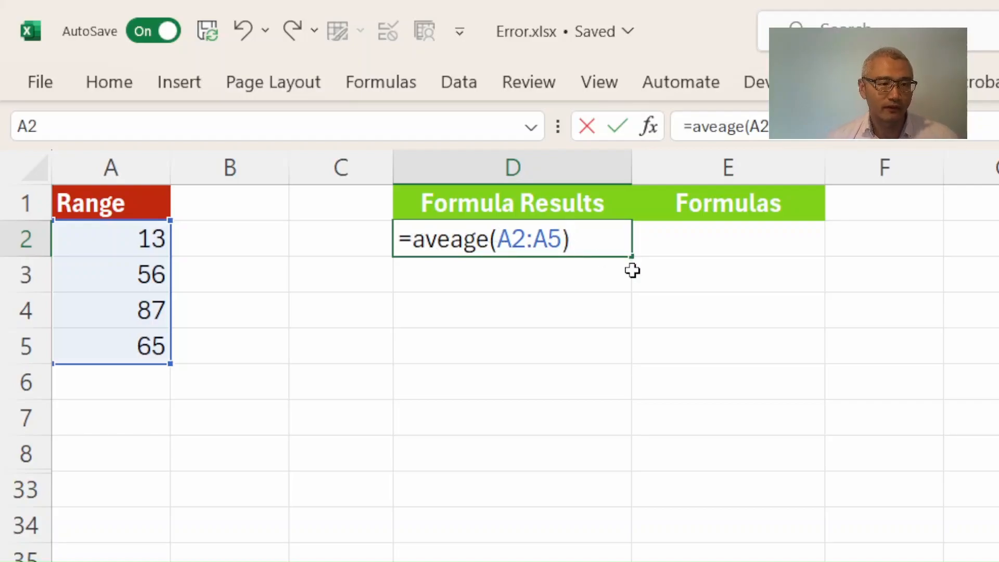
Enter the misspelled formula =aveage(A2:A5) in D2 and show its formula text in E2 using FORMULATEXT.
{"action": "key", "text": "Return"}
{"action": "left_click", "coordinate": [481, 243]}
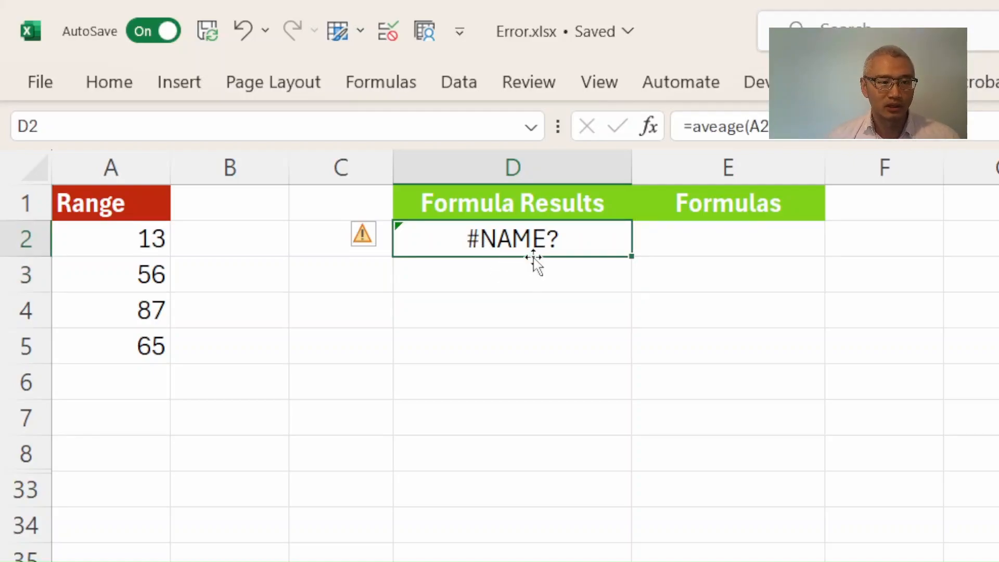
{"action": "left_click", "coordinate": [705, 238]}
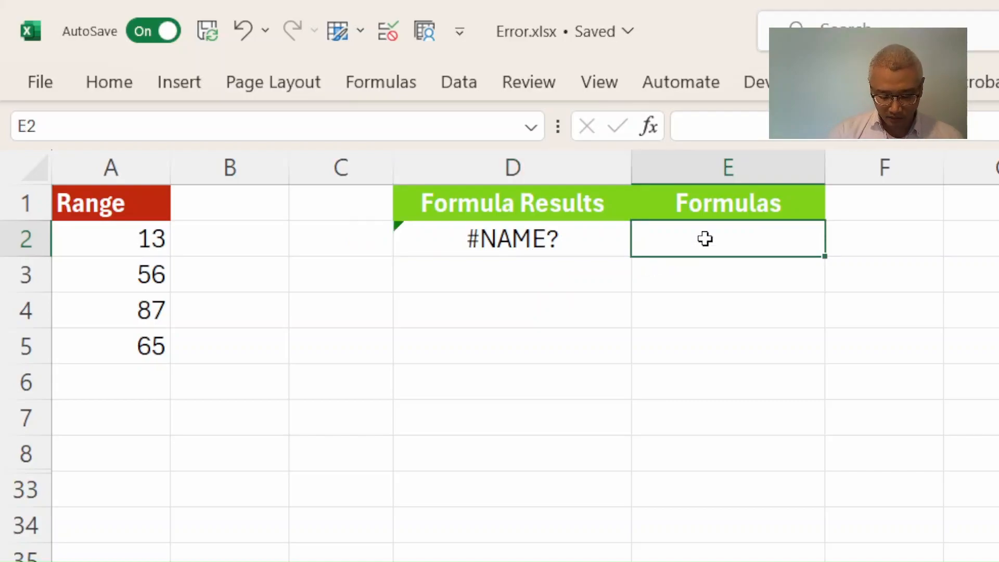
{"action": "type", "text": "=fo"}
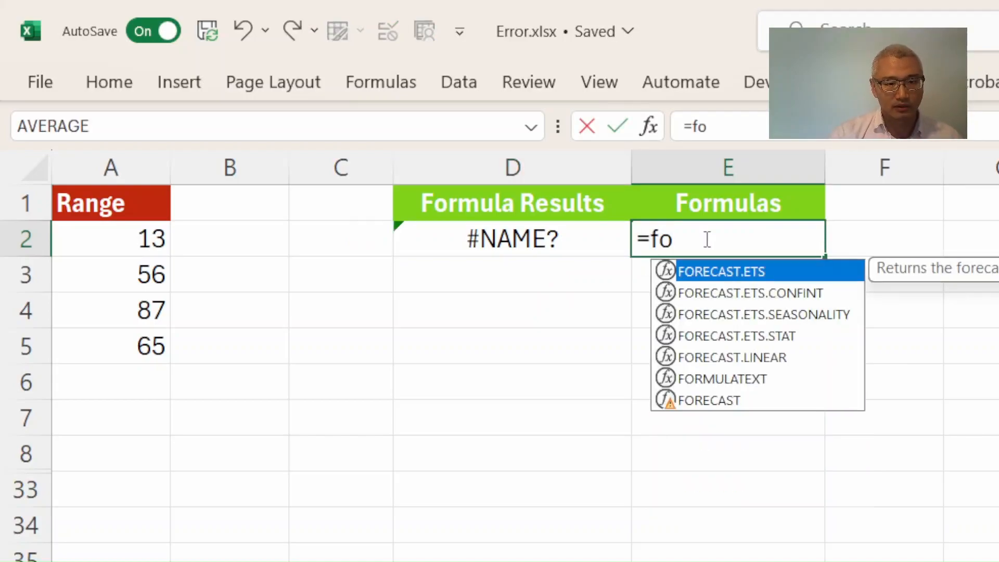
{"action": "key", "text": "Down"}
{"action": "key", "text": "Down"}
{"action": "key", "text": "Down"}
{"action": "key", "text": "Down"}
{"action": "key", "text": "Down"}
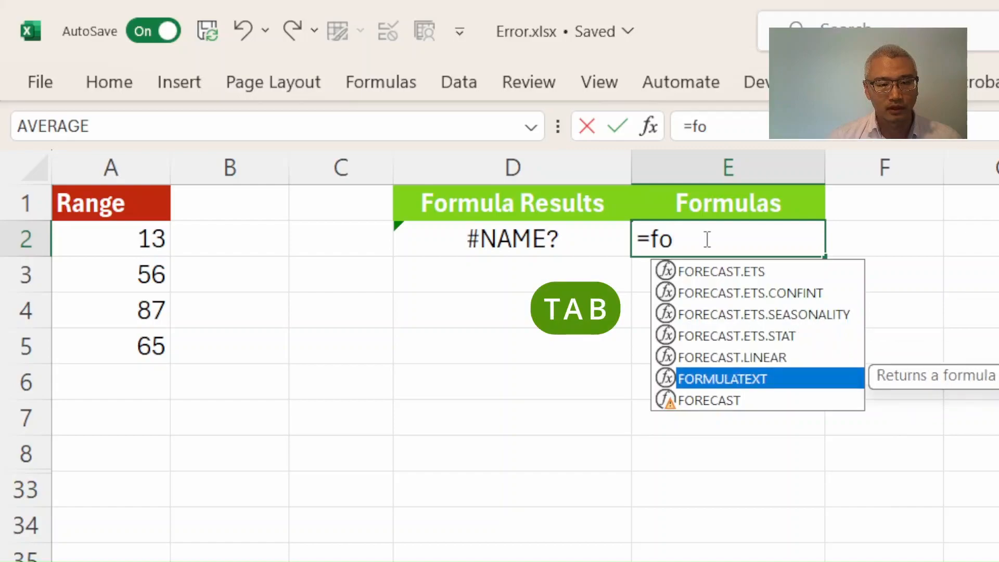
{"action": "key", "text": "Tab"}
{"action": "left_click", "coordinate": [532, 239]}
{"action": "type", "text": ")"}
{"action": "key", "text": "Return"}
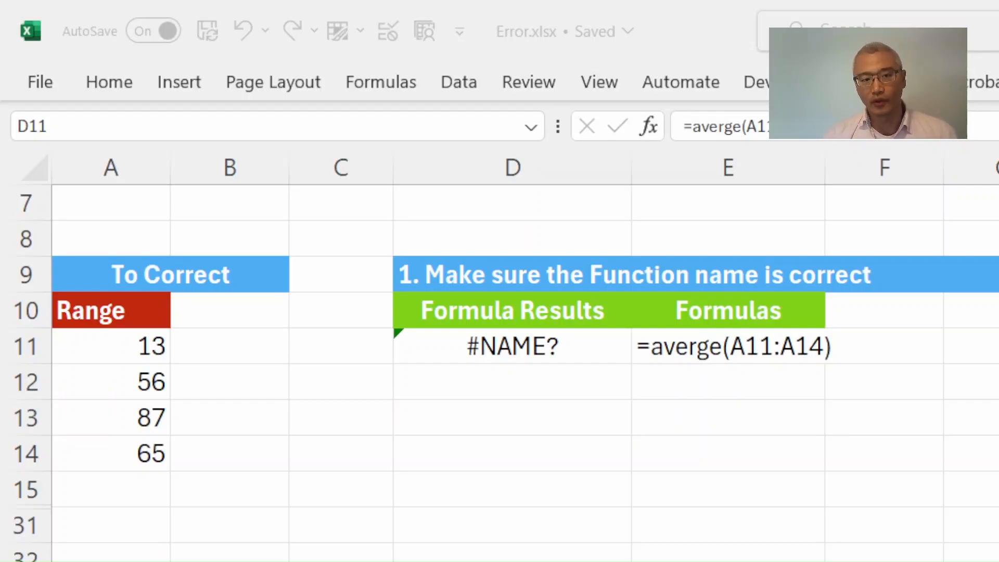
Correct the function name in D11's formula to average.
{"action": "left_click", "coordinate": [531, 346]}
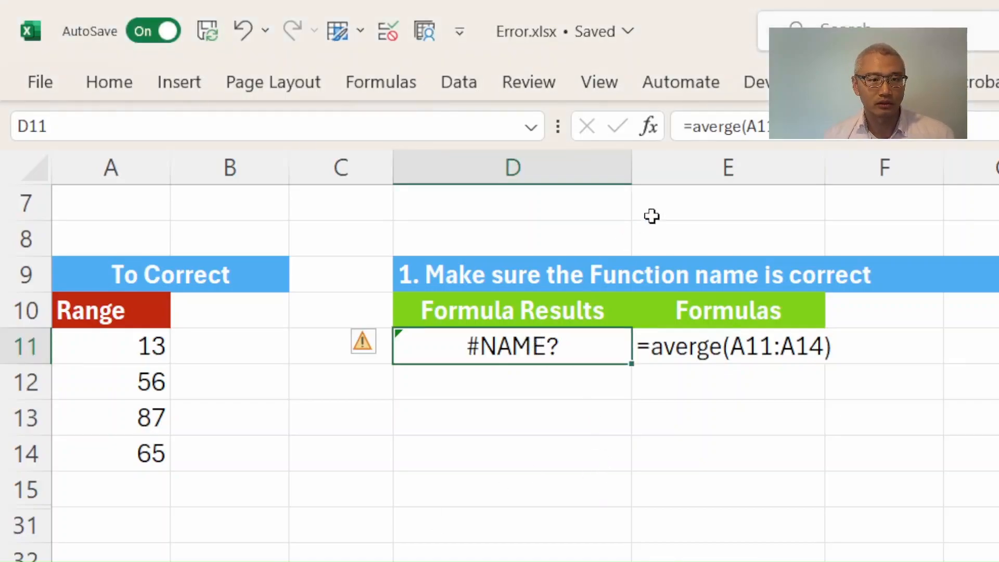
{"action": "left_click", "coordinate": [697, 126]}
{"action": "left_click_drag", "start_coordinate": [683, 127], "coordinate": [741, 126]}
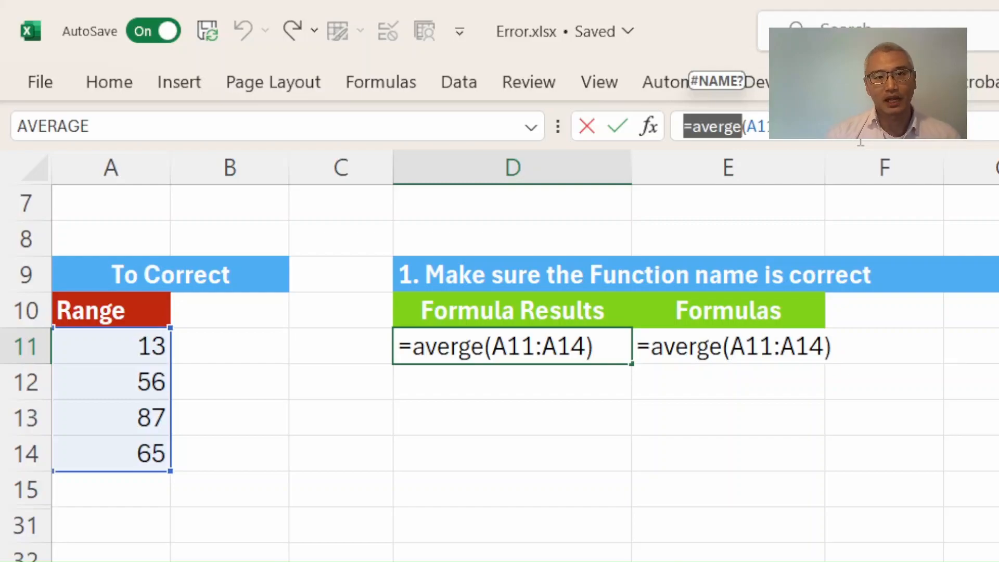
{"action": "left_click_drag", "start_coordinate": [693, 127], "coordinate": [744, 130]}
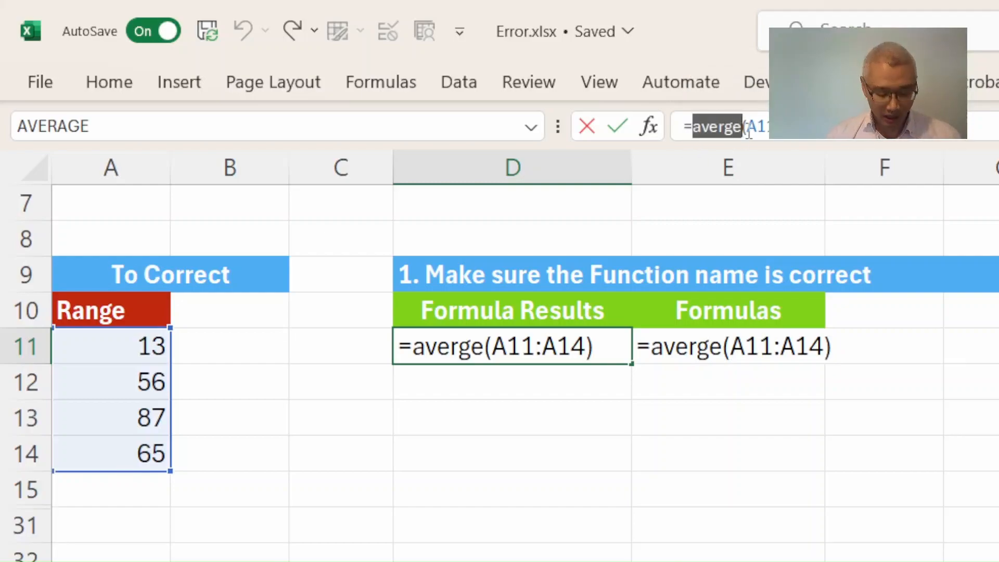
{"action": "type", "text": "ave"}
{"action": "type", "text": "rag"}
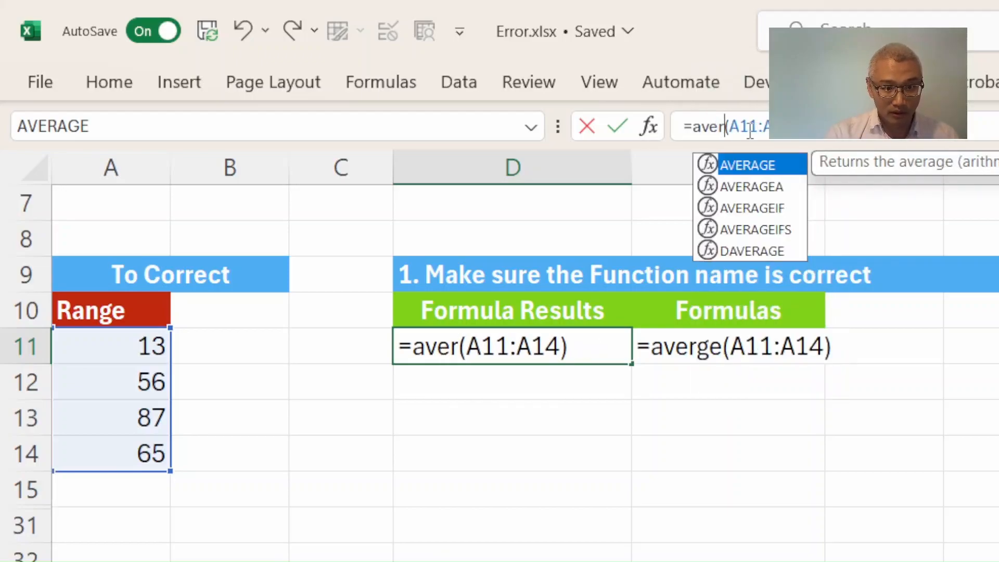
{"action": "type", "text": "e"}
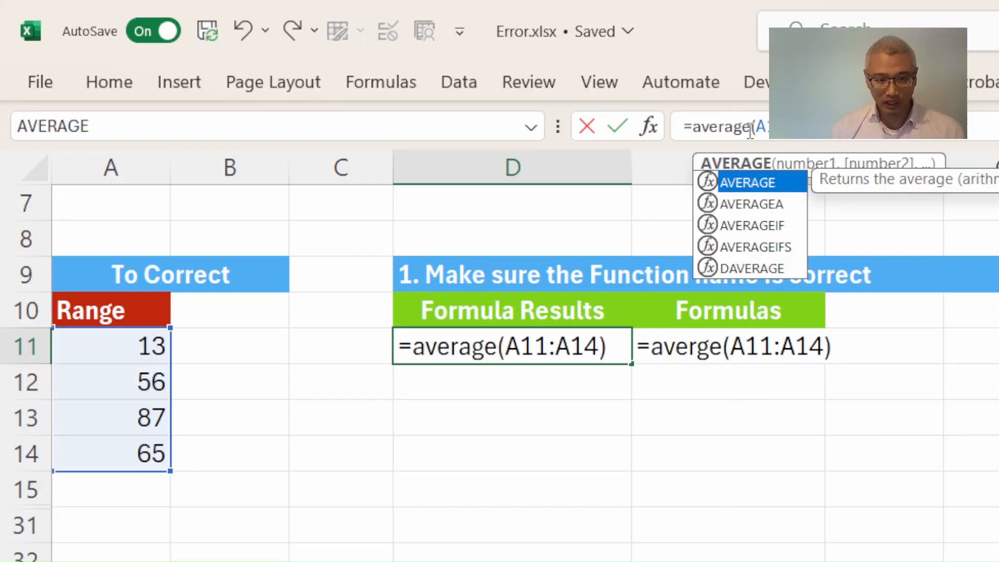
{"action": "key", "text": "Return"}
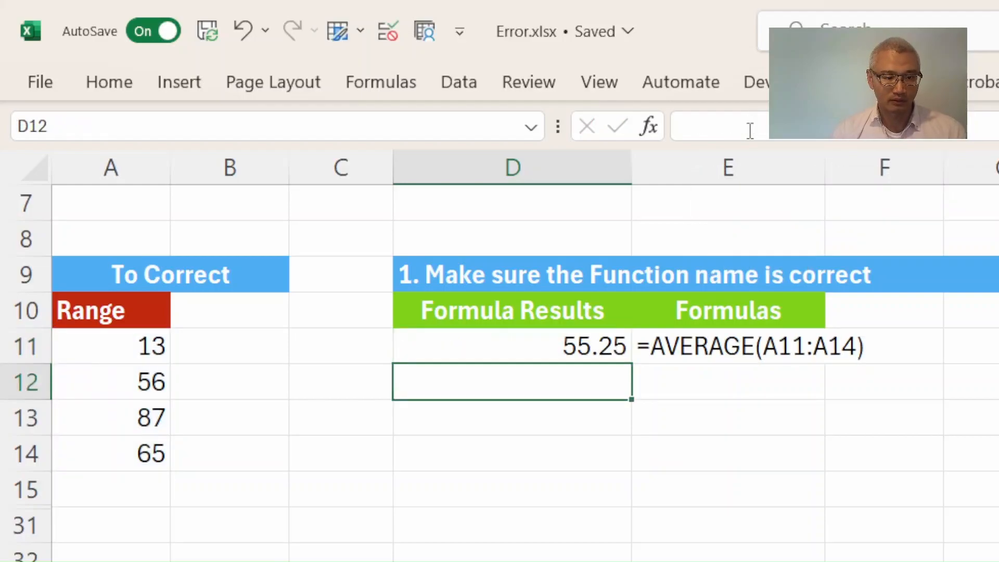
Build =AVERAGE(A18:A21) in D18 by choosing AVERAGE from the autocomplete list and selecting A18:A21.
{"action": "left_click", "coordinate": [575, 342]}
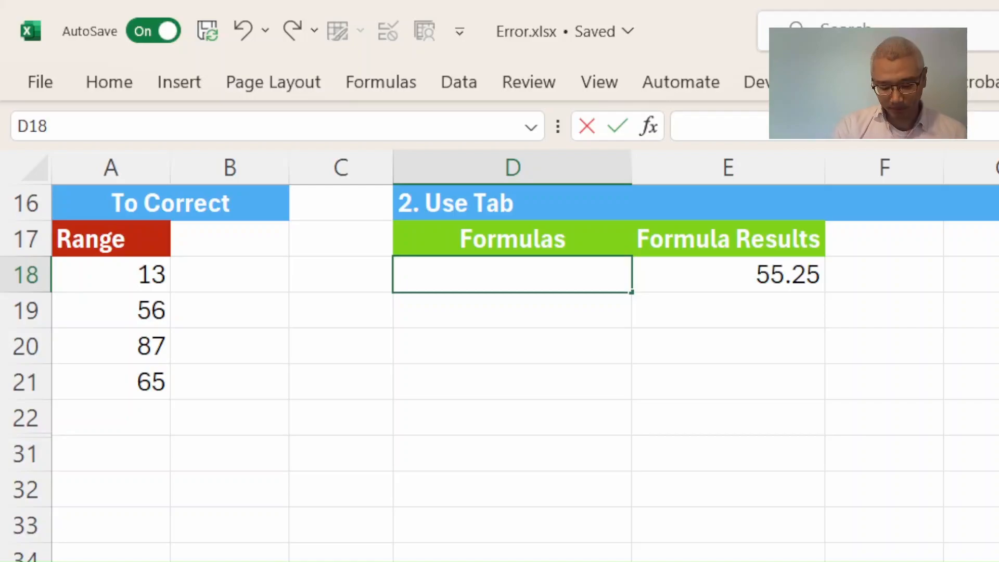
{"action": "type", "text": "=a"}
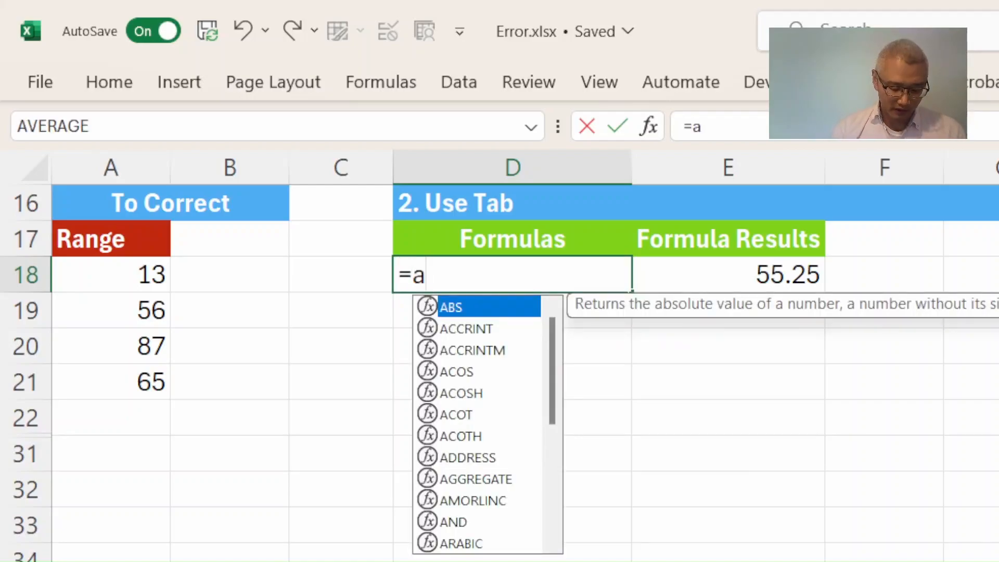
{"action": "type", "text": "ve"}
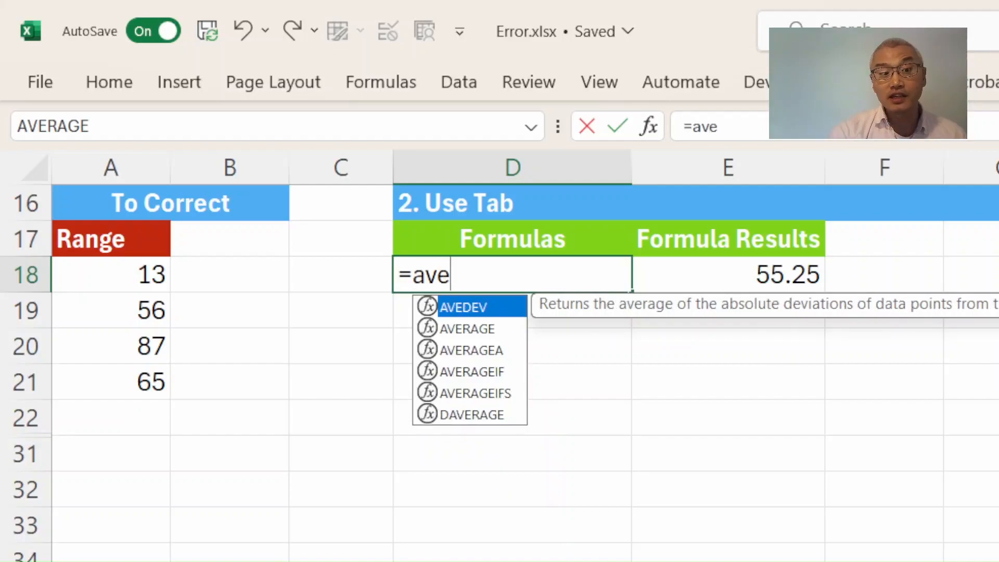
{"action": "key", "text": "Down"}
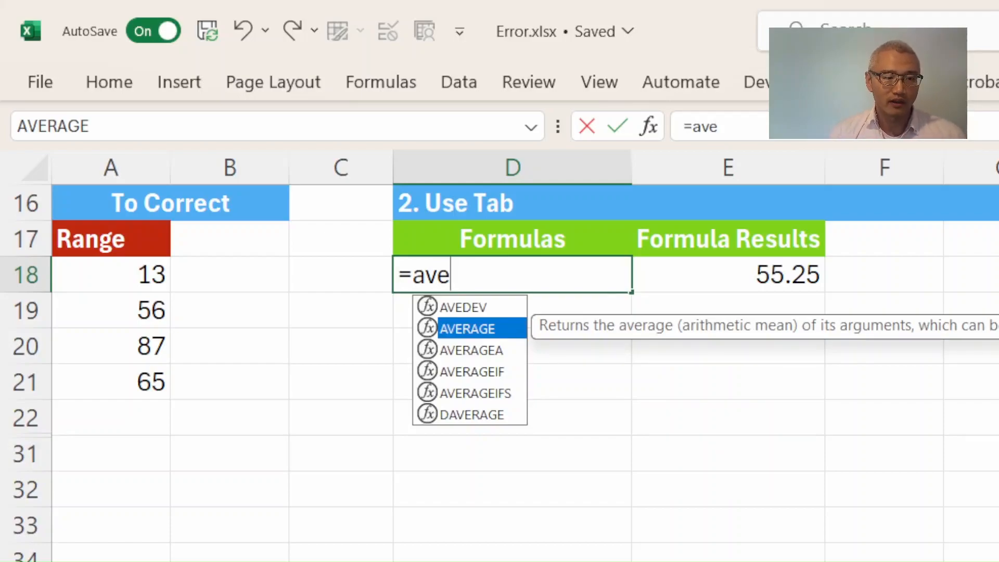
{"action": "key", "text": "Up"}
{"action": "key", "text": "Down"}
{"action": "key", "text": "Up"}
{"action": "key", "text": "Down"}
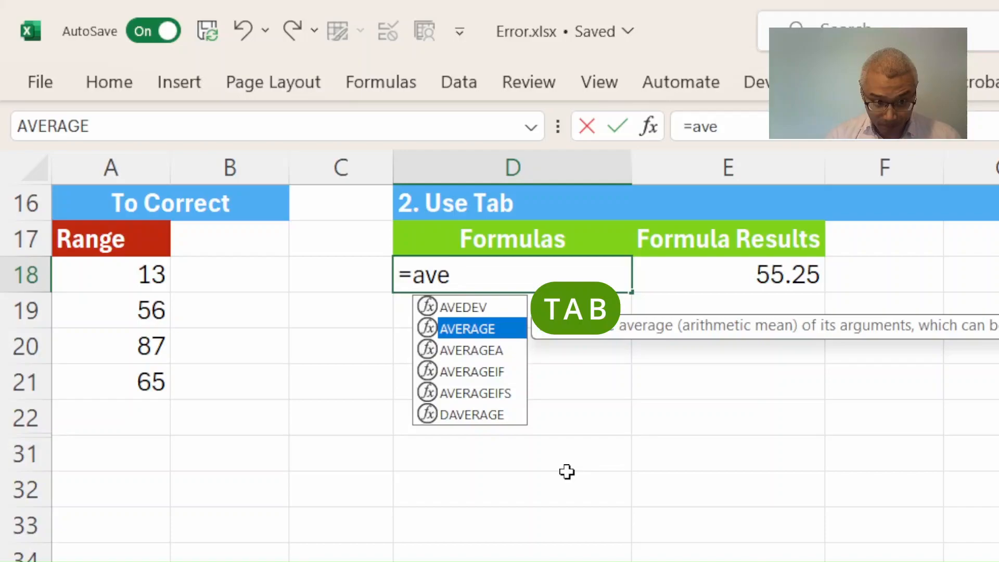
{"action": "key", "text": "Tab"}
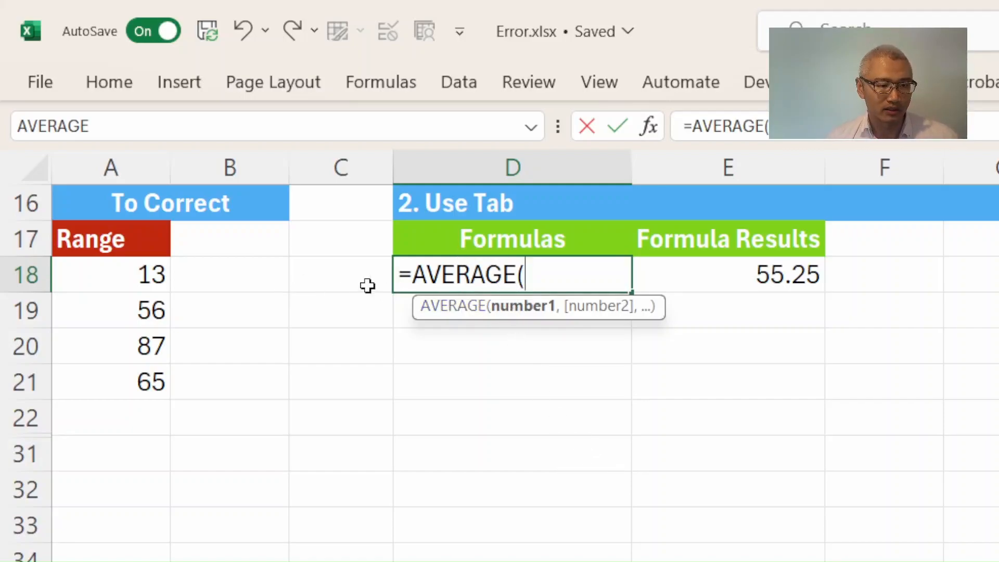
{"action": "left_click_drag", "start_coordinate": [134, 269], "coordinate": [131, 385]}
{"action": "type", "text": ")"}
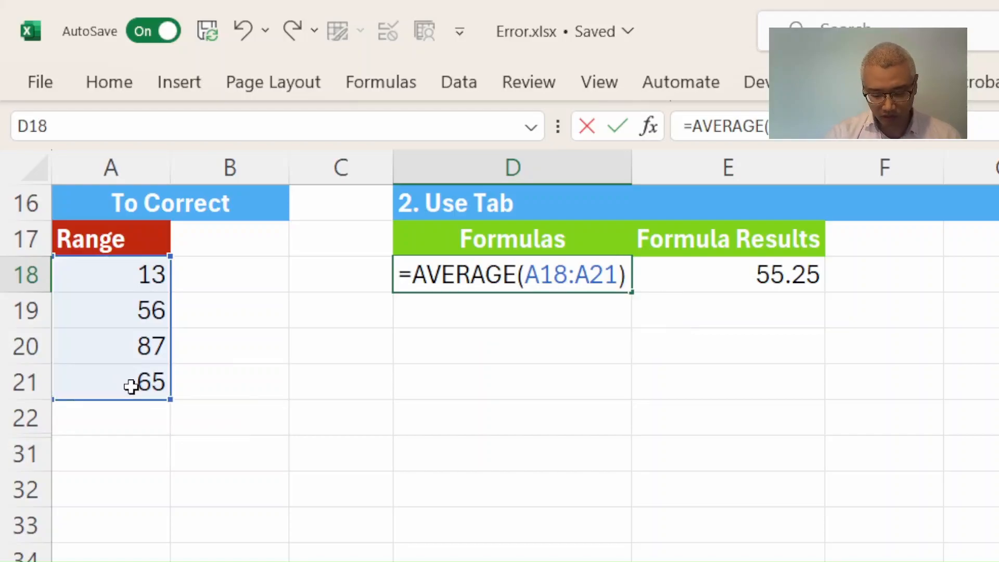
{"action": "key", "text": "Return"}
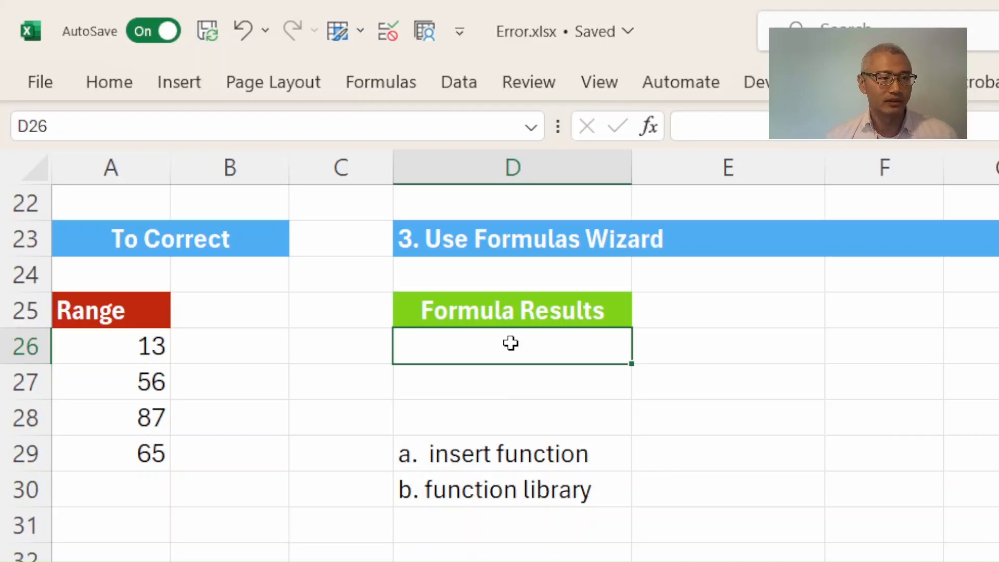
Insert AVERAGE in D26 through the Insert Function wizard, setting Number1 to A26:A29.
{"action": "left_click", "coordinate": [373, 86]}
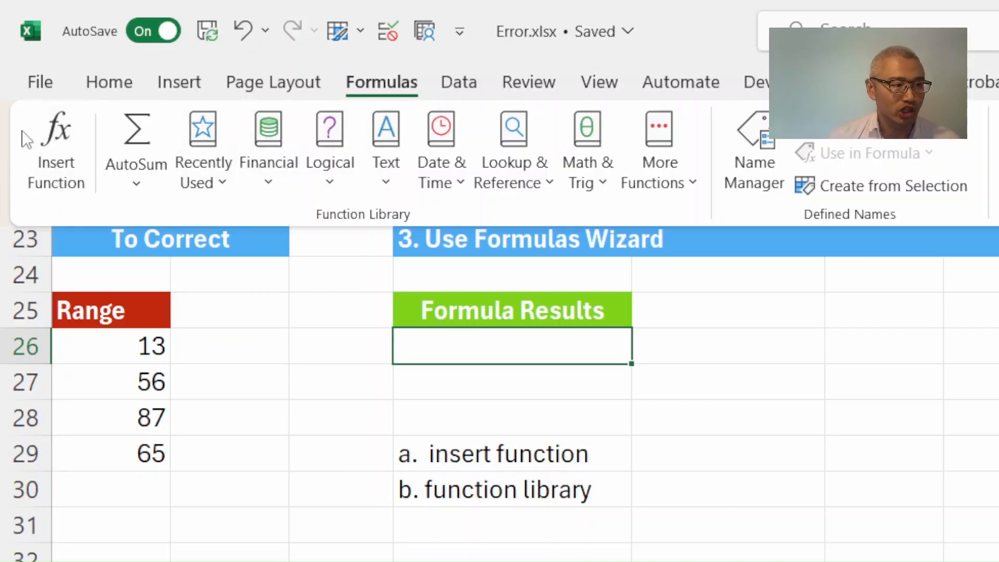
{"action": "left_click", "coordinate": [61, 194]}
{"action": "left_click_drag", "start_coordinate": [852, 394], "coordinate": [906, 333]}
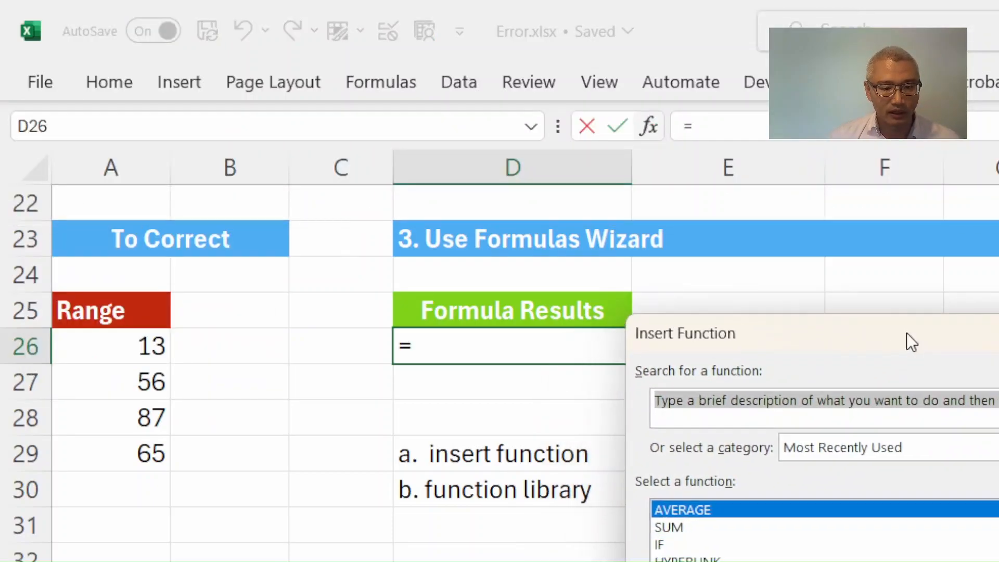
{"action": "left_click", "coordinate": [713, 507]}
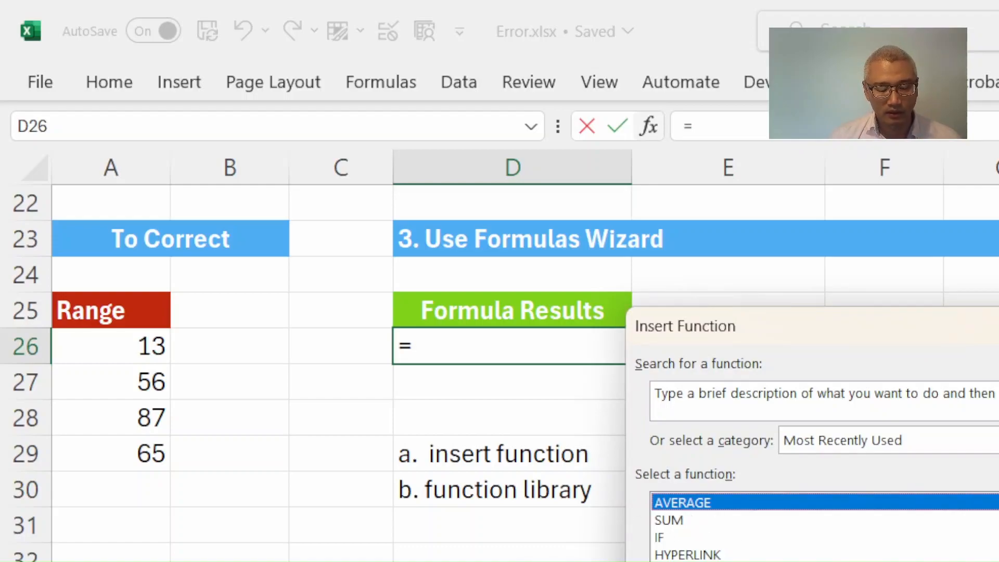
{"action": "key", "text": "Return"}
{"action": "left_click_drag", "start_coordinate": [713, 348], "coordinate": [827, 325]}
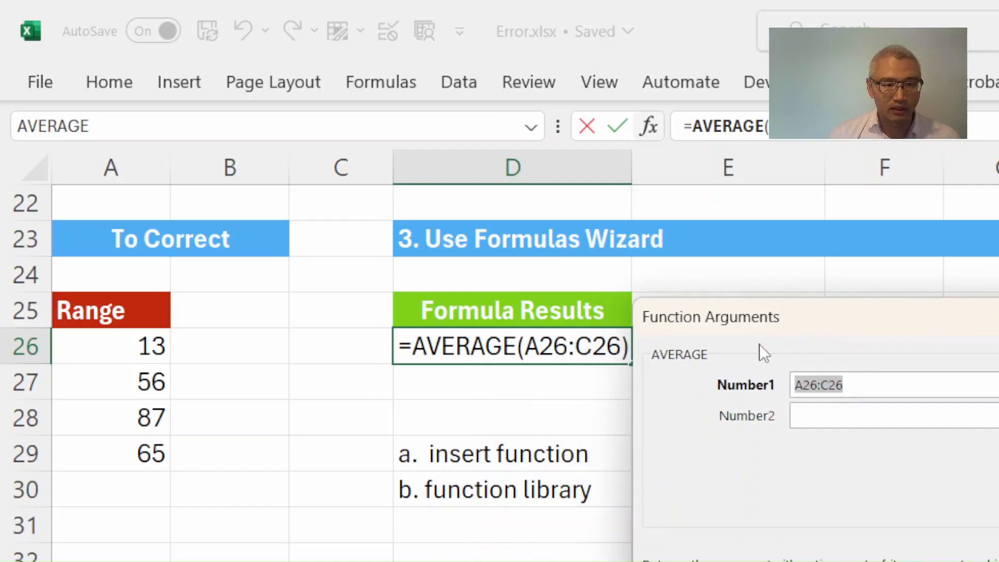
{"action": "left_click_drag", "start_coordinate": [979, 335], "coordinate": [515, 306]}
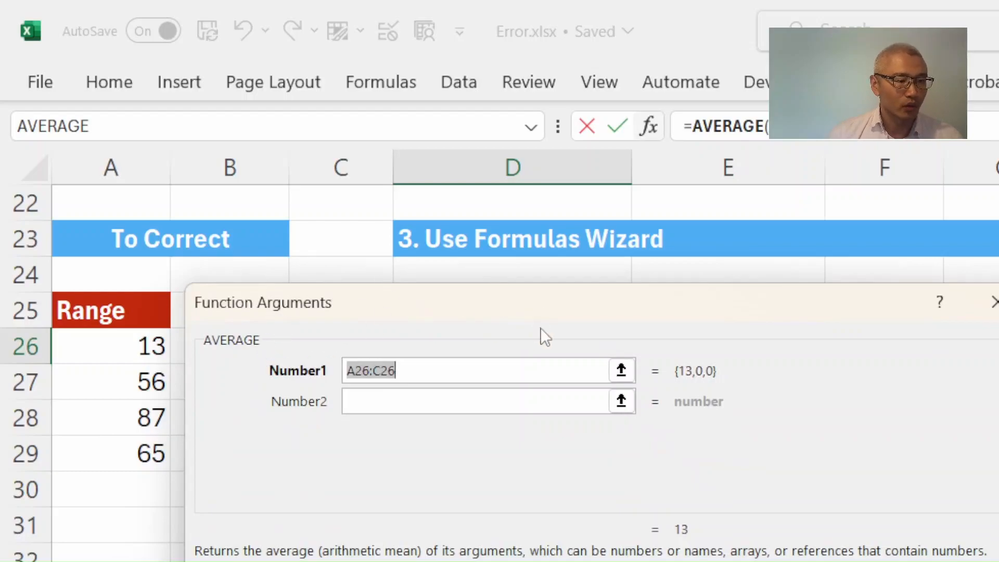
{"action": "left_click", "coordinate": [436, 367]}
{"action": "left_click_drag", "start_coordinate": [436, 367], "coordinate": [336, 368]}
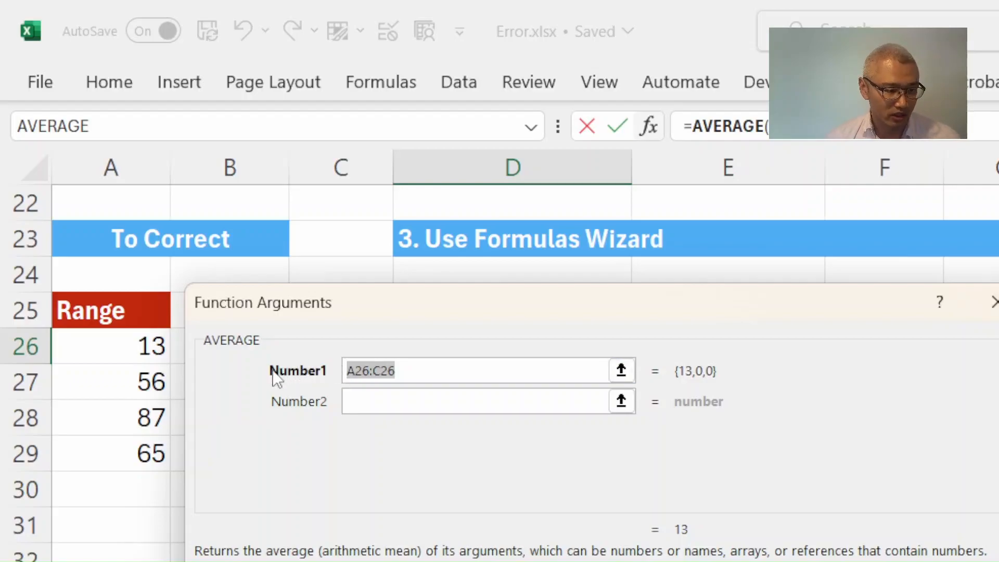
{"action": "left_click_drag", "start_coordinate": [140, 346], "coordinate": [141, 452]}
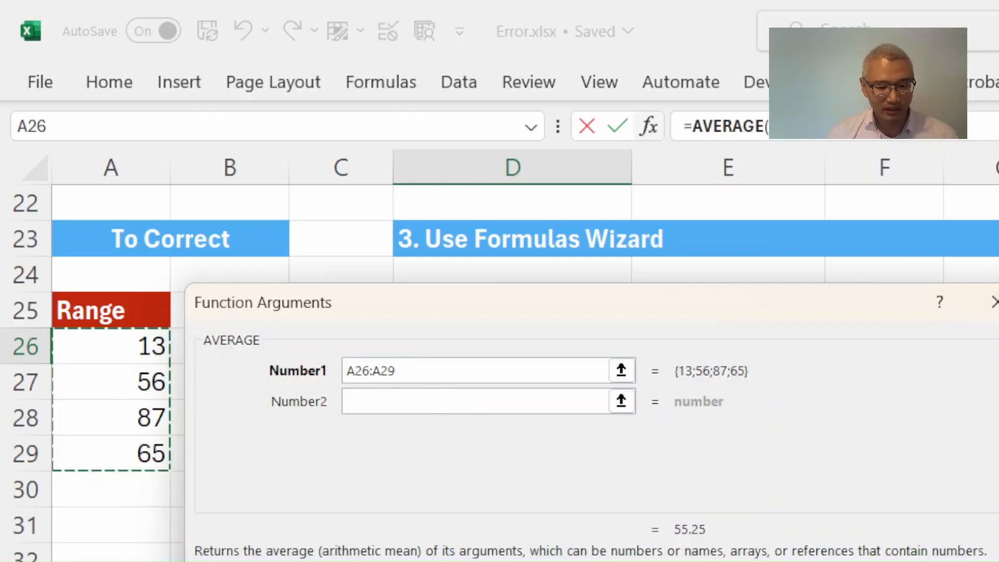
{"action": "key", "text": "Return"}
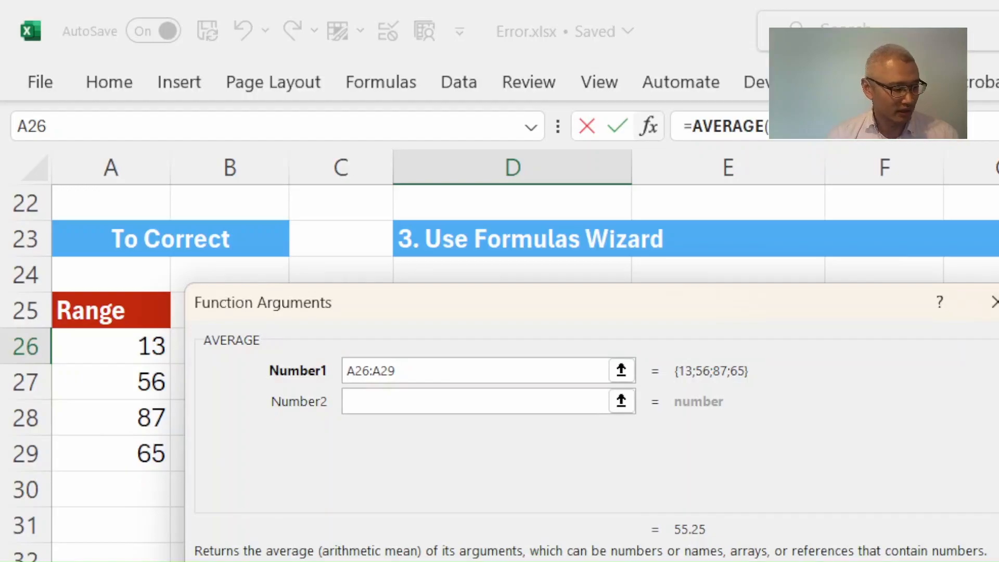
{"action": "left_click_drag", "start_coordinate": [792, 305], "coordinate": [654, 89]}
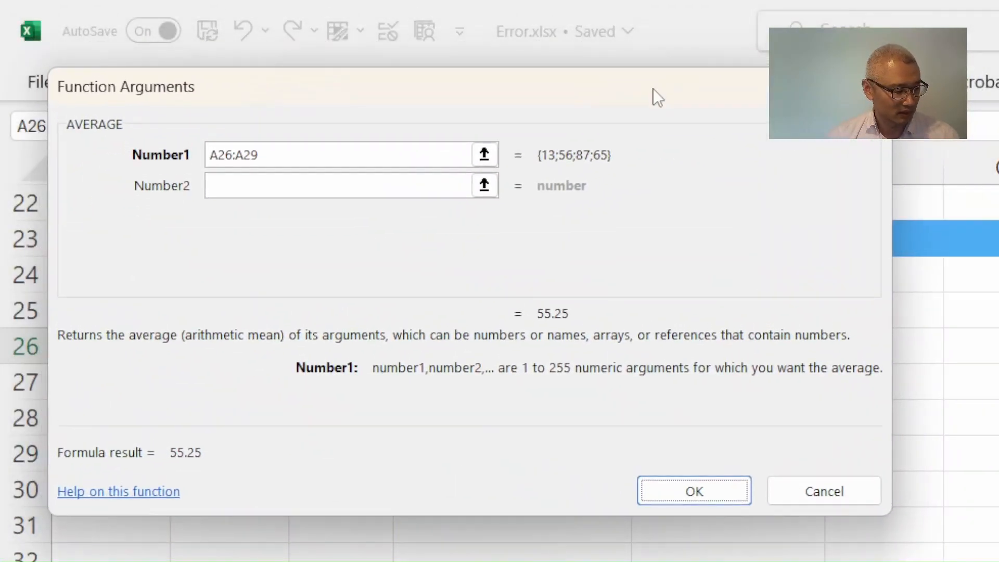
{"action": "left_click", "coordinate": [682, 491]}
{"action": "double_click", "coordinate": [540, 347]}
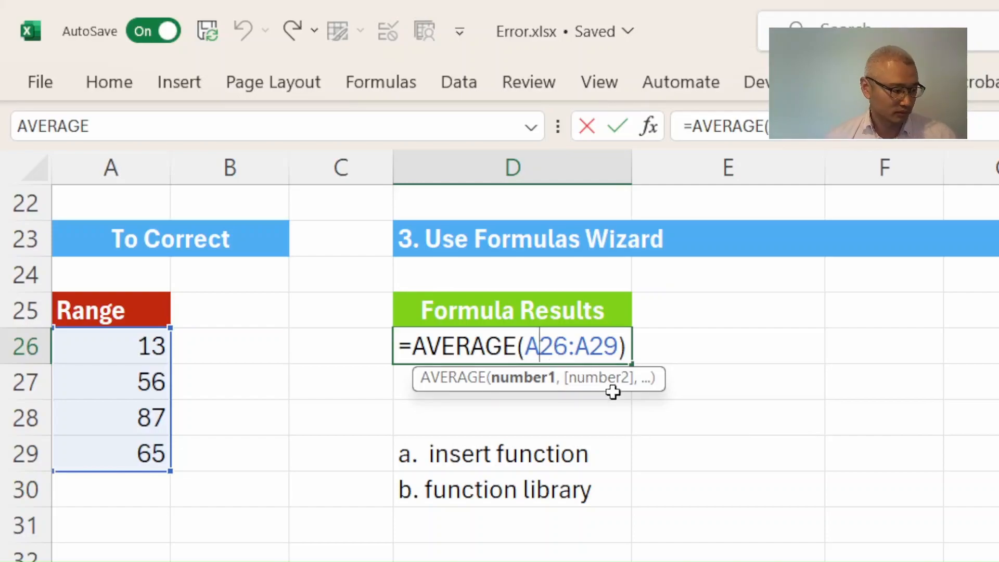
{"action": "key", "text": "ctrl+Return"}
Insert an AutoSum Average in D30 over the range A26:A29.
{"action": "left_click", "coordinate": [476, 499]}
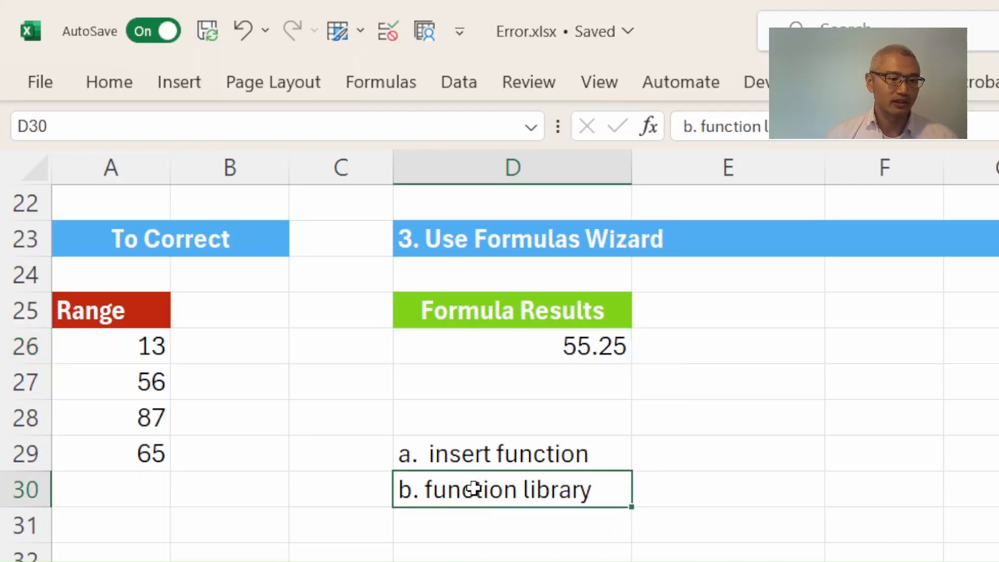
{"action": "left_click", "coordinate": [374, 88]}
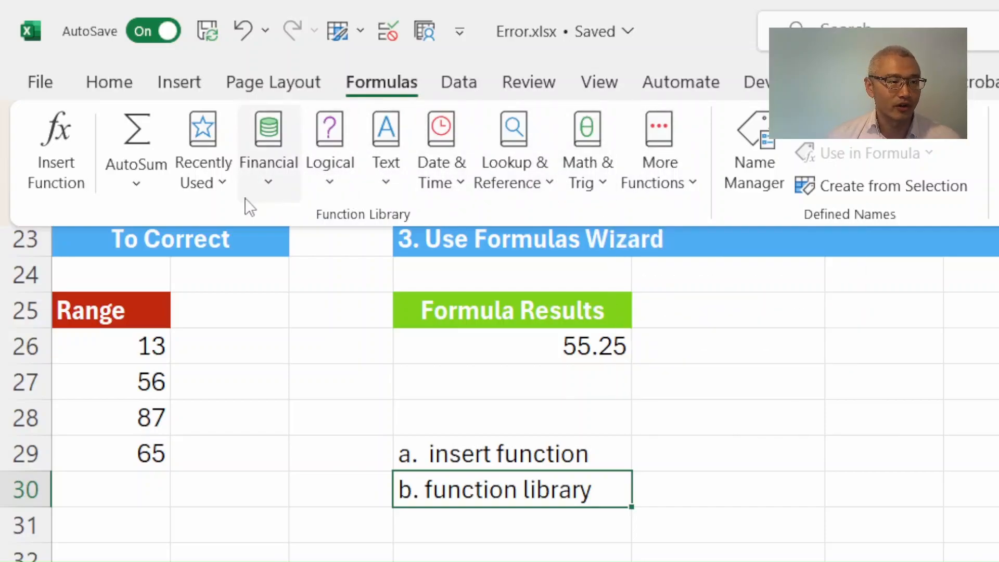
{"action": "left_click", "coordinate": [148, 190]}
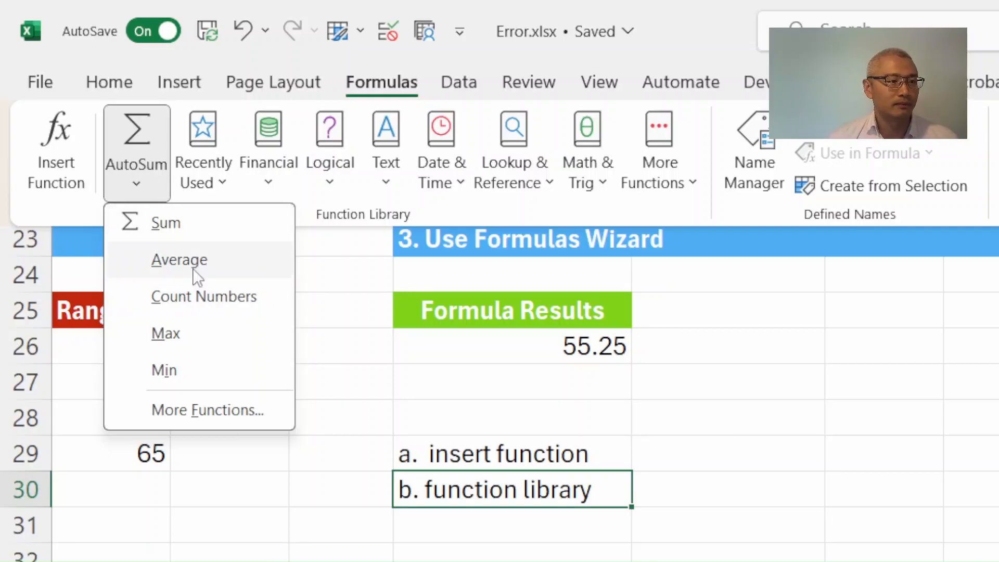
{"action": "left_click", "coordinate": [179, 259]}
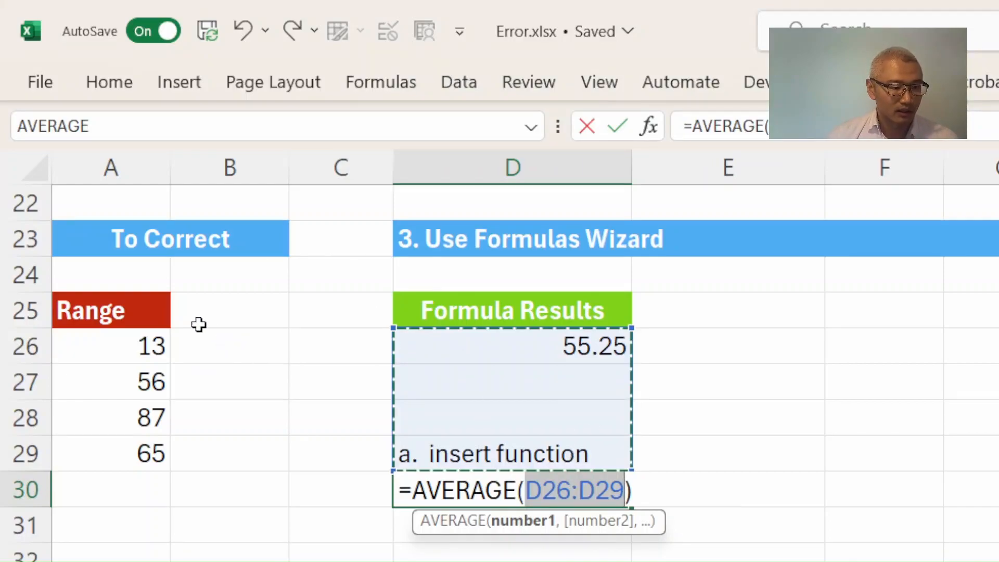
{"action": "left_click_drag", "start_coordinate": [136, 350], "coordinate": [154, 451]}
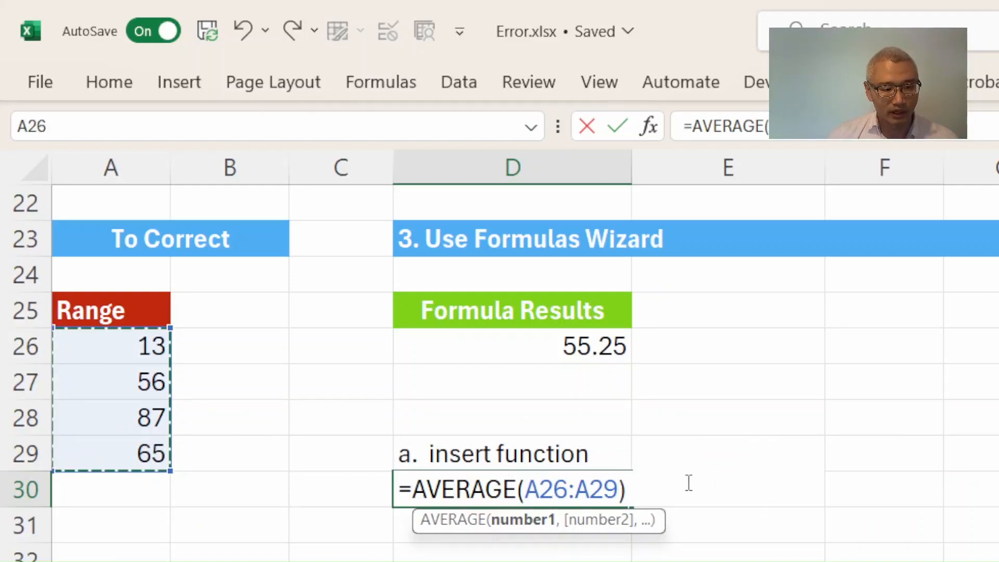
{"action": "key", "text": "Return"}
{"action": "left_click", "coordinate": [602, 482]}
{"action": "left_click", "coordinate": [742, 126]}
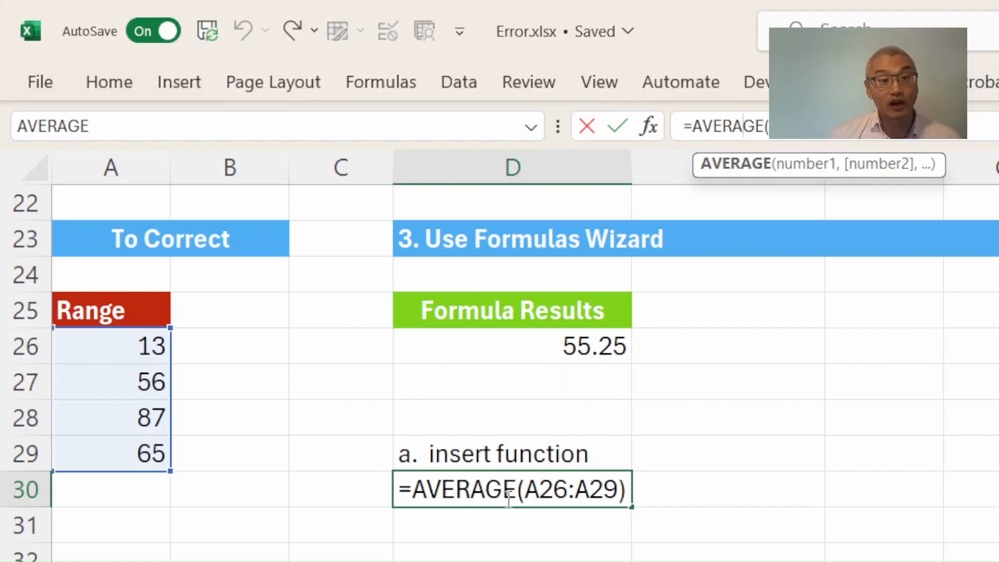
{"action": "key", "text": "Escape"}
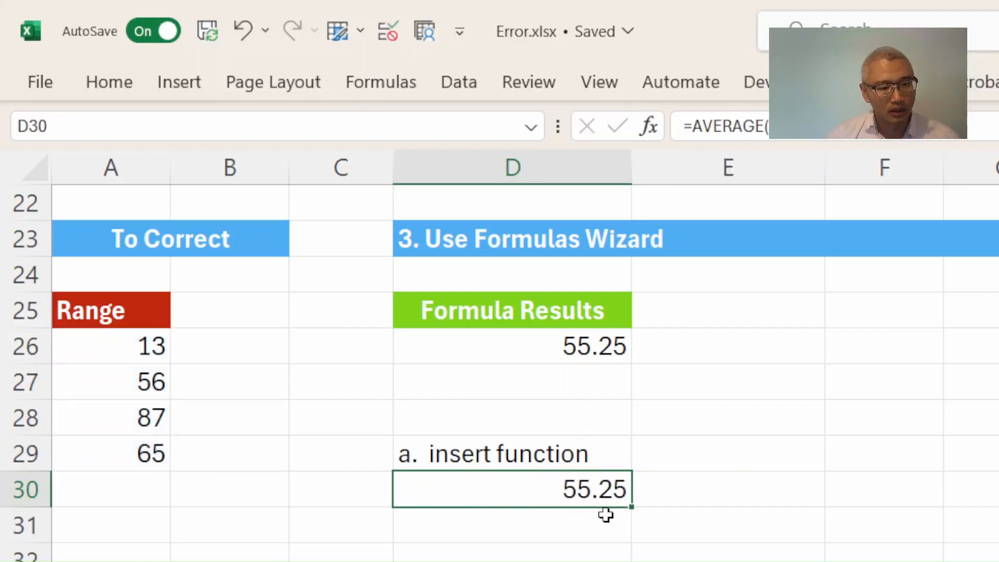